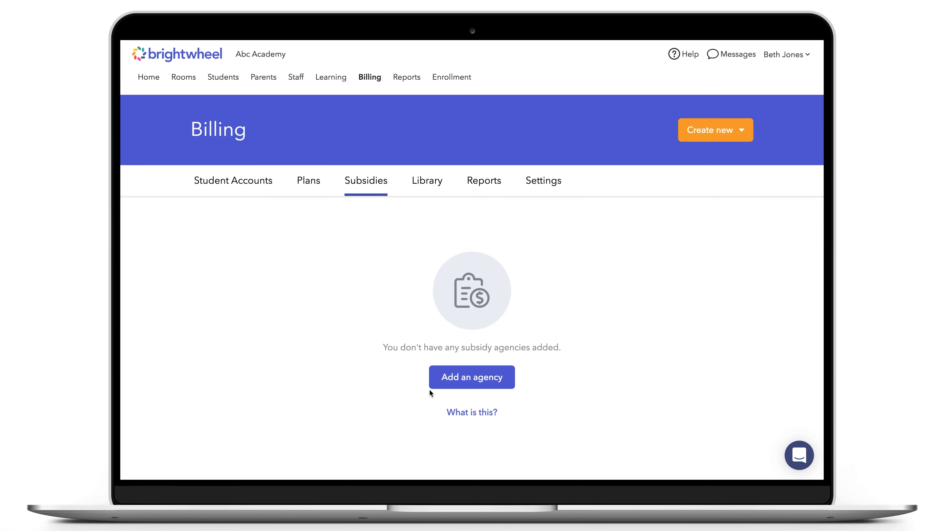
# Add a subsidy agency named Westwood County and enter its contact person's name
pyautogui.click(447, 385)
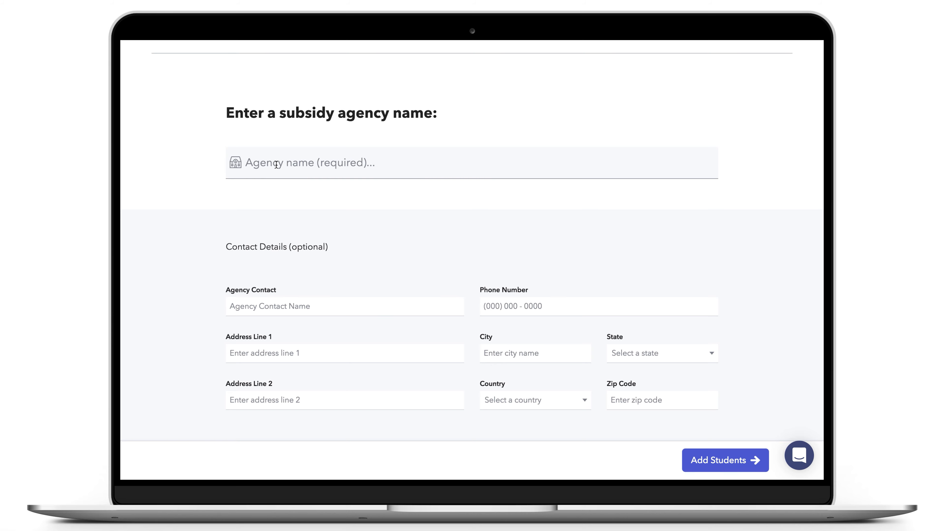
pyautogui.write('Westwood County')
pyautogui.press('Tab')
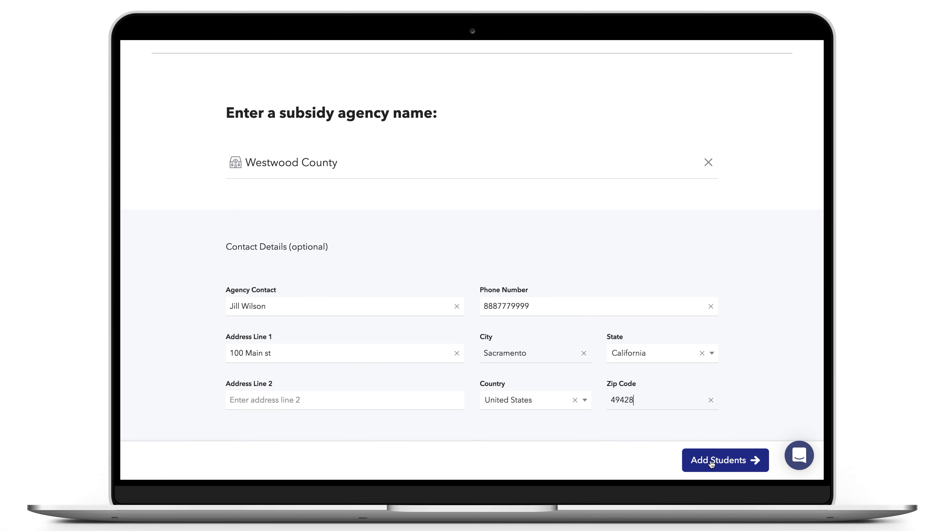
# Select four students from the top row and one from the second row
pyautogui.click(711, 463)
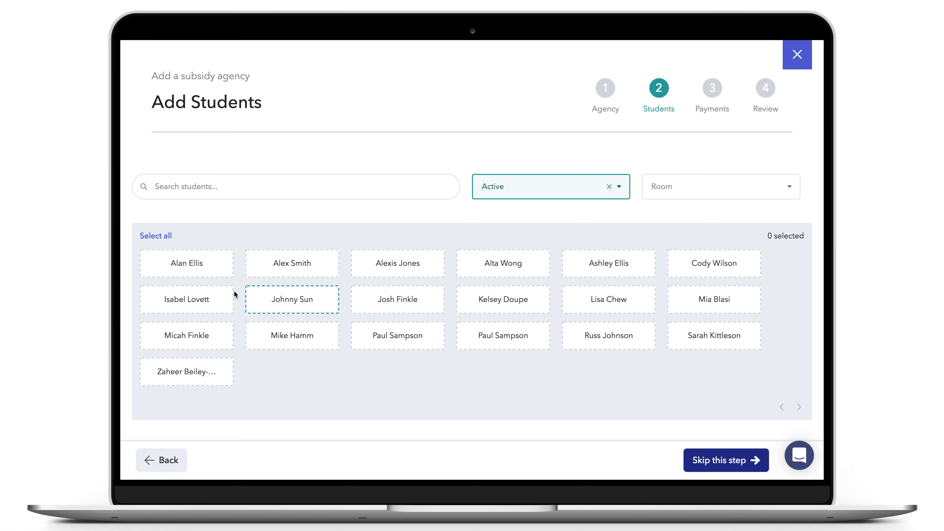
pyautogui.click(202, 272)
pyautogui.click(392, 267)
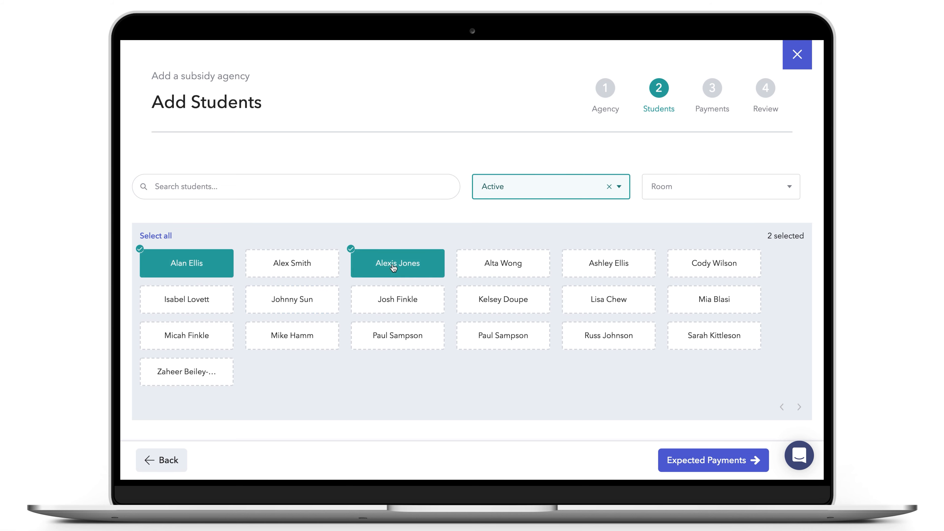
pyautogui.click(495, 263)
pyautogui.click(591, 265)
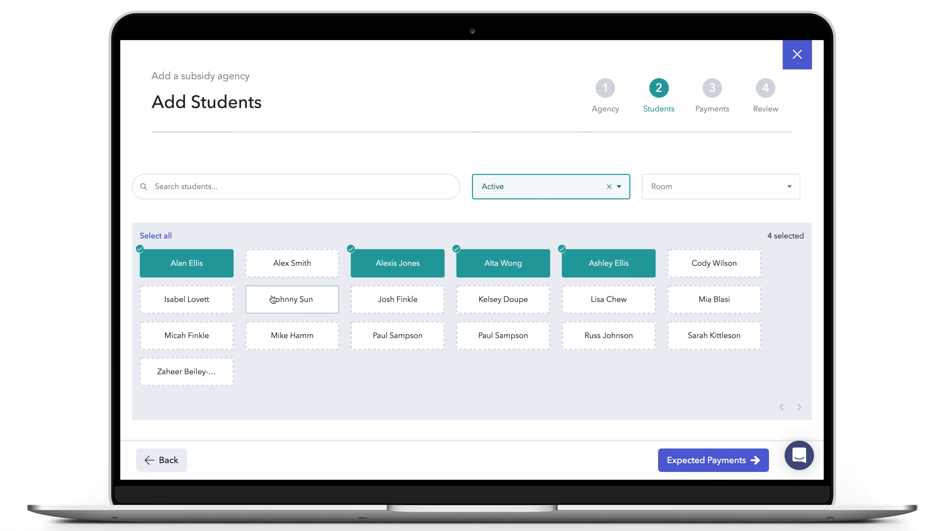
pyautogui.click(217, 304)
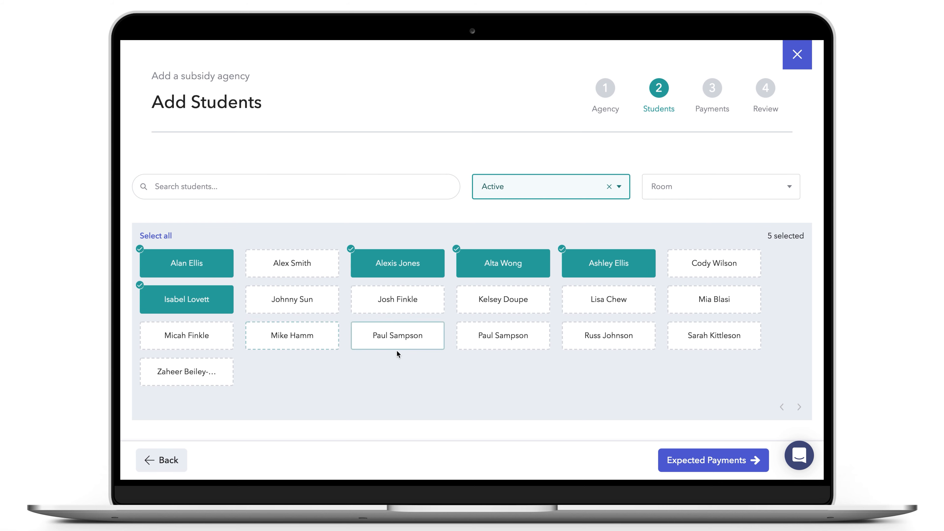
# Give the first student a Monthly $200 expected payment with subsidy end 10/31/2020
pyautogui.click(686, 460)
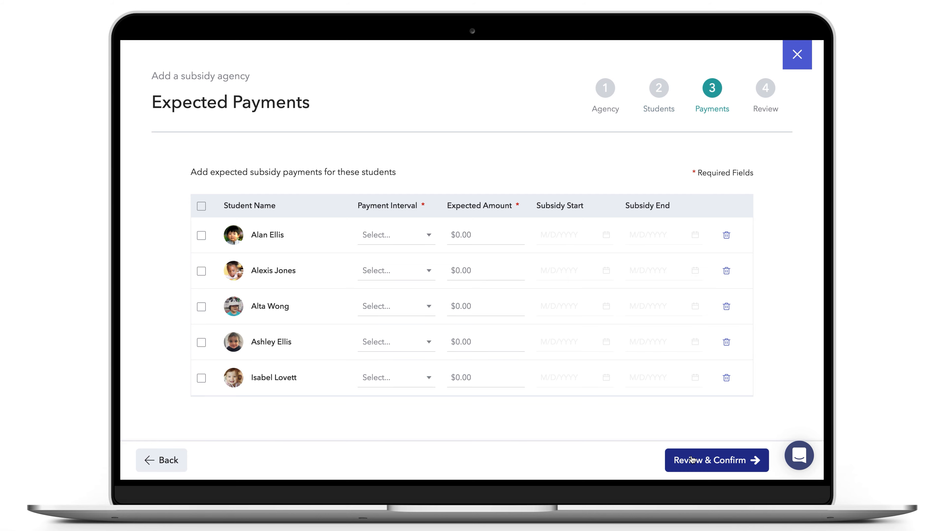
pyautogui.click(414, 235)
pyautogui.click(416, 262)
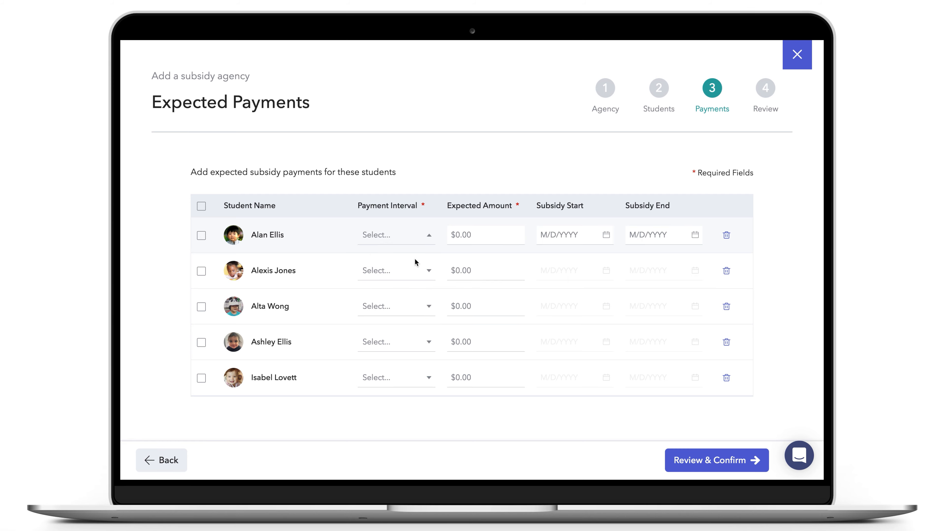
pyautogui.click(453, 235)
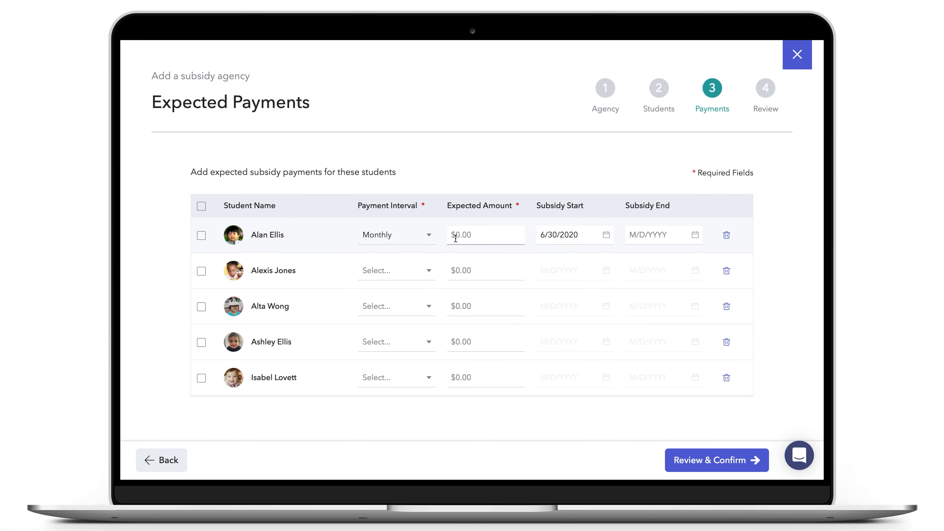
pyautogui.write('200')
pyautogui.click(632, 236)
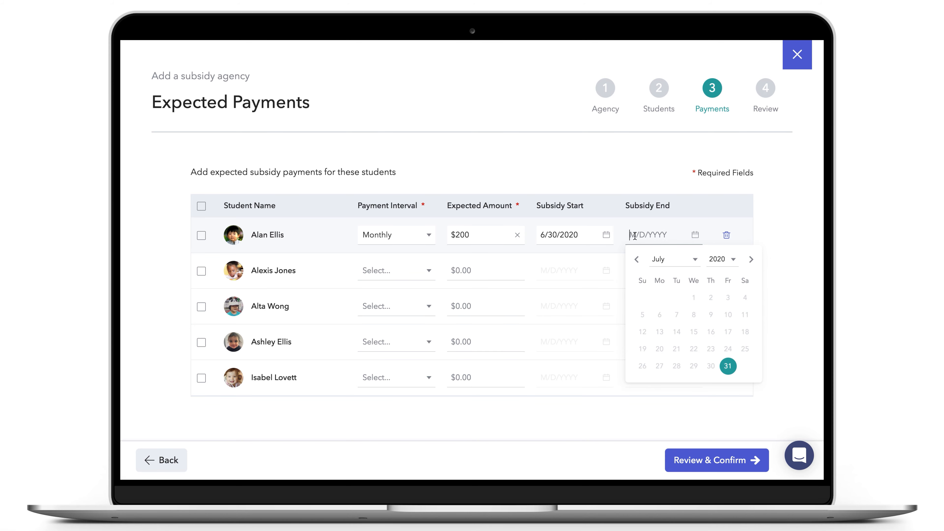
pyautogui.click(751, 260)
pyautogui.click(751, 260)
pyautogui.click(751, 259)
pyautogui.click(745, 366)
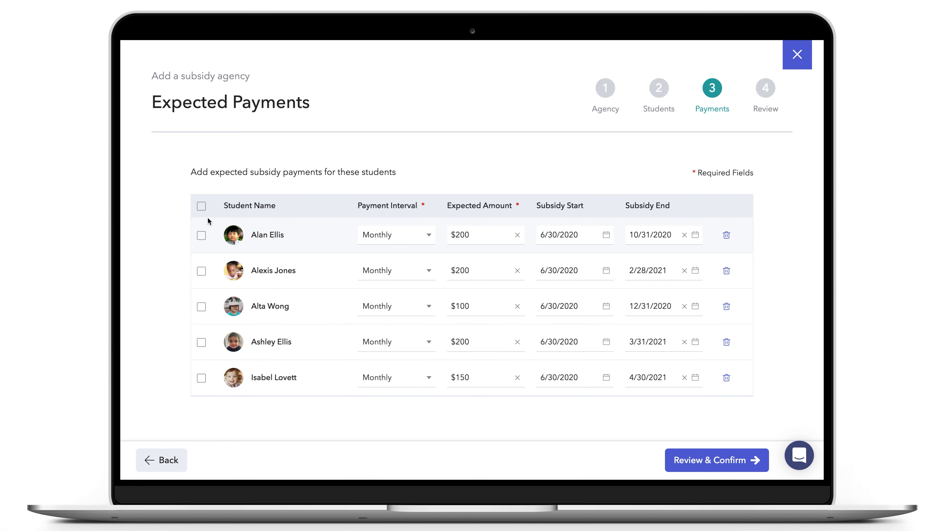
pyautogui.click(201, 235)
# Edit the selected students together to Monthly, $200, subsidy end 1/31/2021, and save
pyautogui.click(202, 272)
pyautogui.click(648, 468)
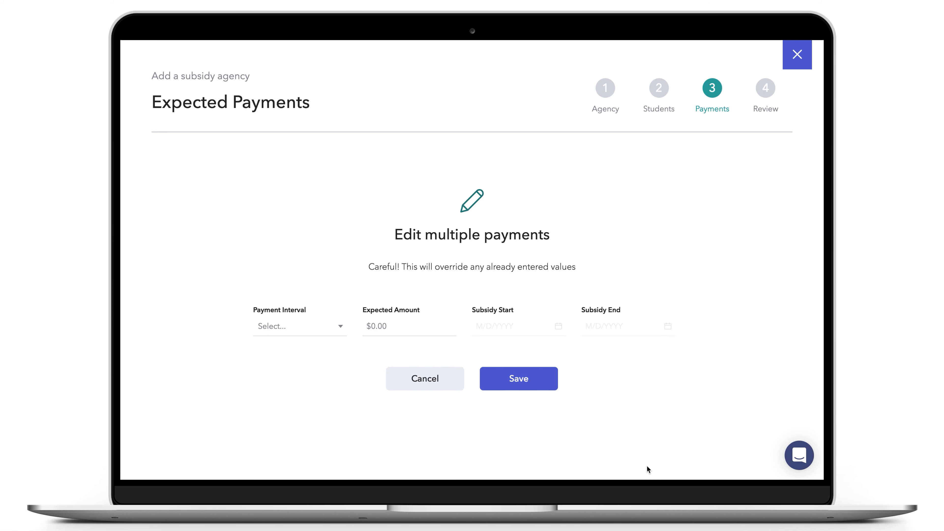
pyautogui.click(286, 332)
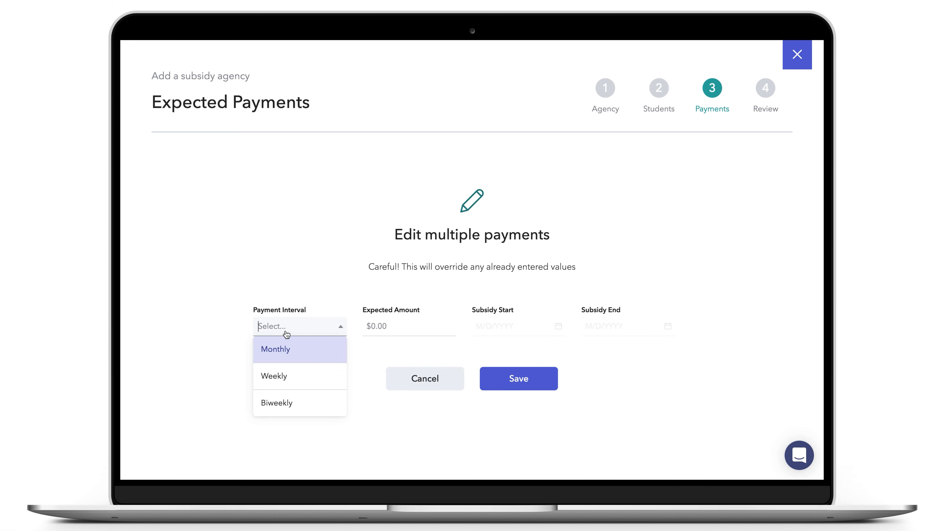
pyautogui.click(290, 348)
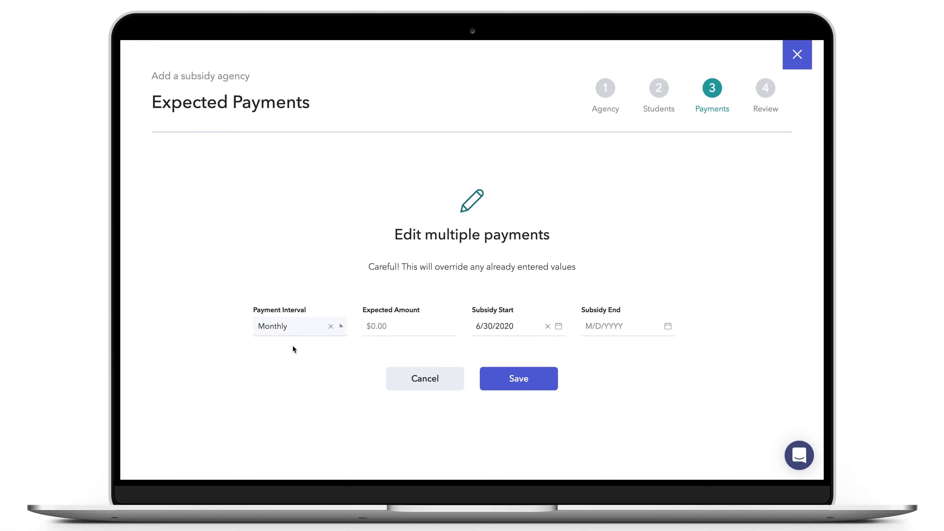
pyautogui.click(376, 329)
pyautogui.write('200')
pyautogui.click(586, 326)
pyautogui.click(707, 351)
pyautogui.click(708, 351)
pyautogui.click(707, 351)
pyautogui.click(707, 351)
pyautogui.click(707, 350)
pyautogui.click(707, 351)
pyautogui.click(708, 350)
pyautogui.click(599, 475)
pyautogui.click(525, 387)
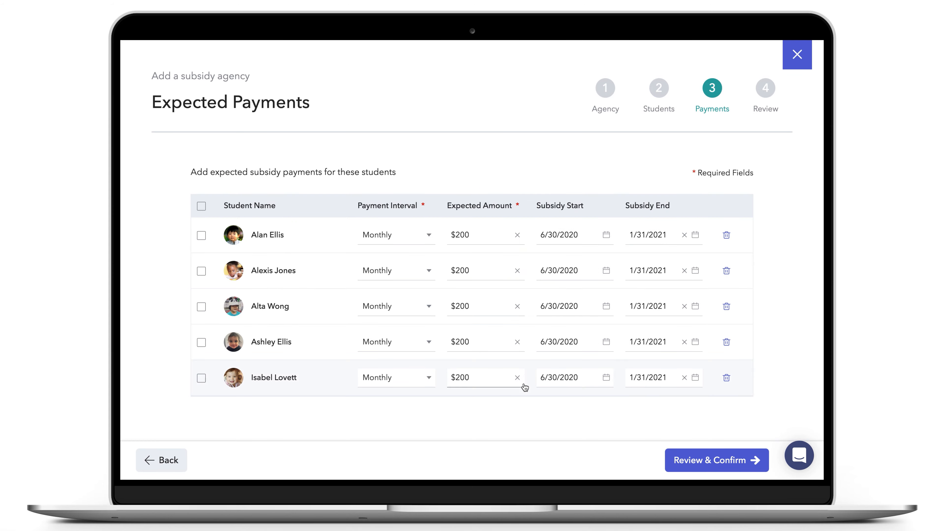
# Go to Review & Confirm and check all five students at $200.00 monthly
pyautogui.click(704, 465)
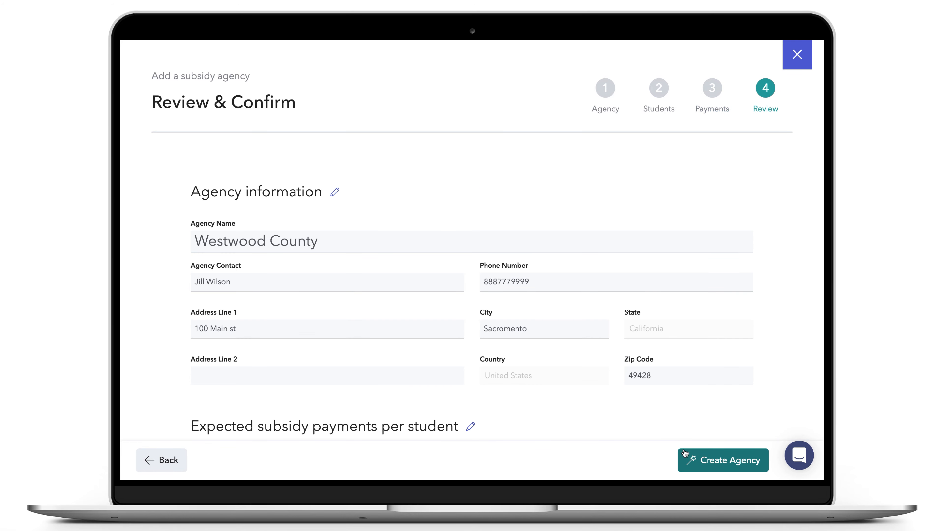
pyautogui.scroll(-4, 660, 430)
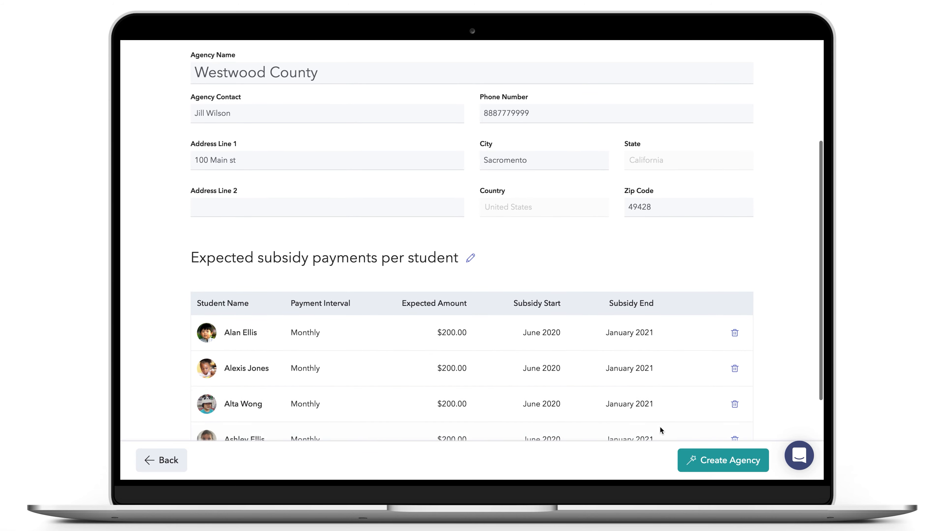
pyautogui.scroll(-3, 660, 429)
pyautogui.scroll(-1, 660, 431)
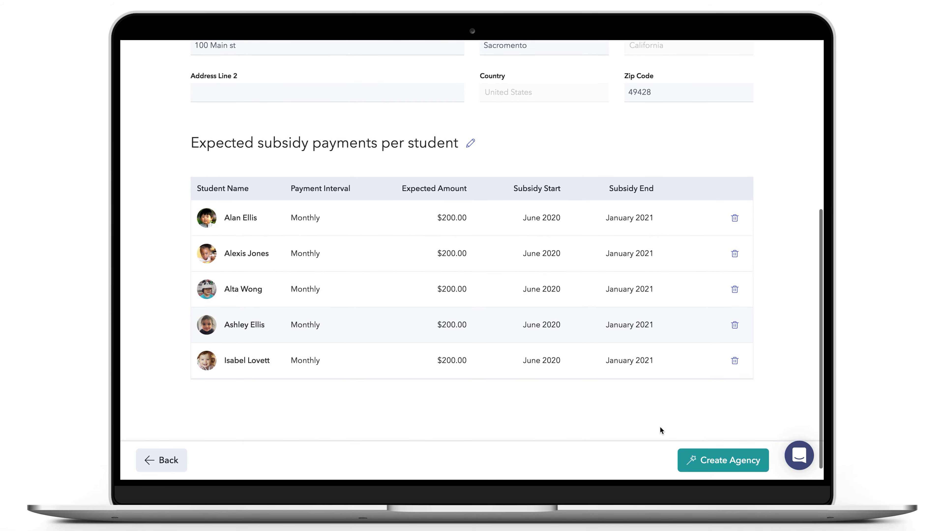
# Create the agency and check its $1,000.00 balance and five $200.00 student rows
pyautogui.click(696, 451)
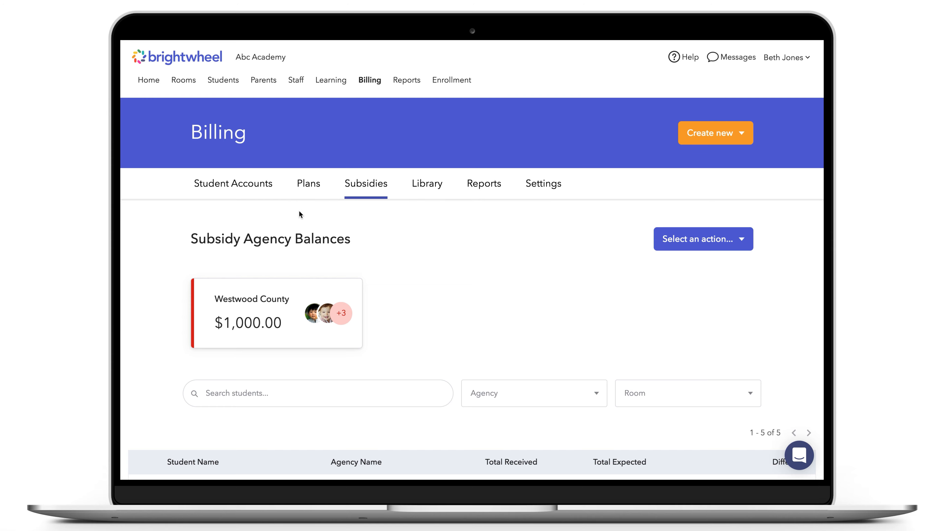
pyautogui.scroll(-4, 299, 212)
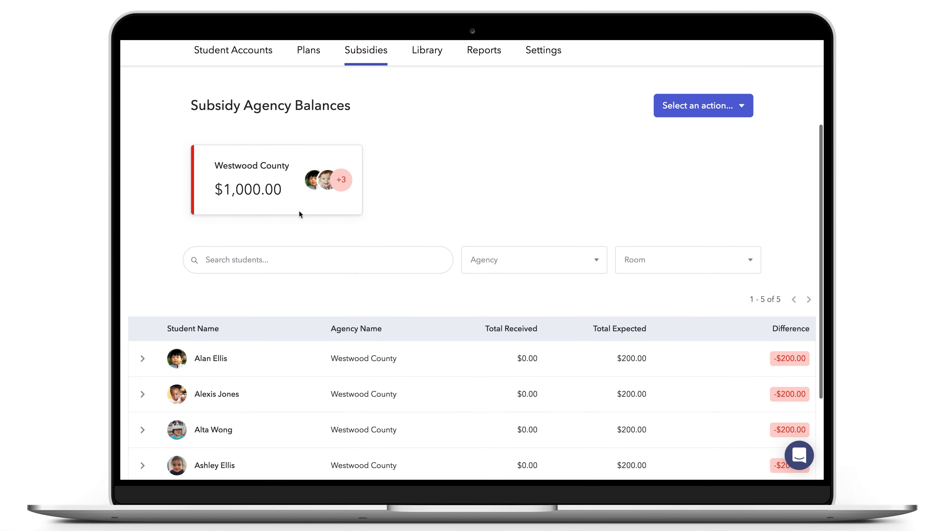
pyautogui.scroll(4, 300, 212)
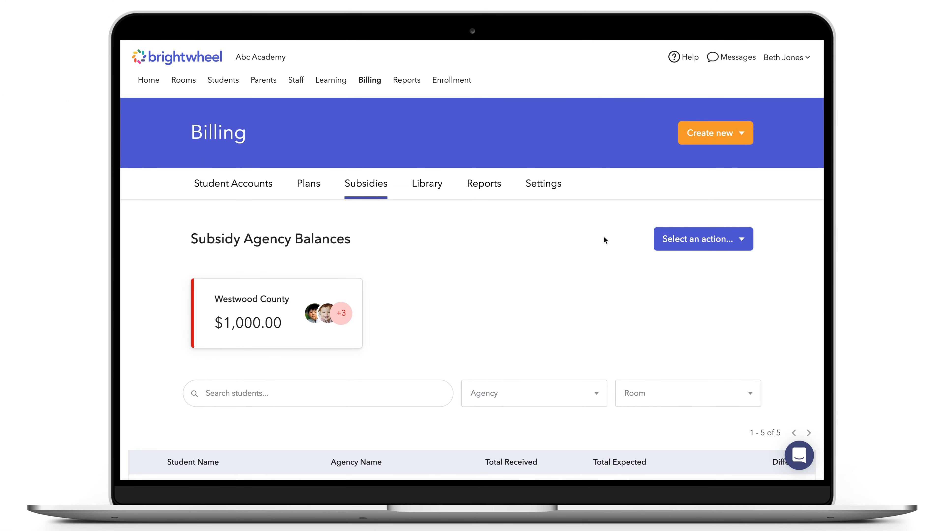
# Choose Record a Payment and enter 750 as the total payment received
pyautogui.click(695, 244)
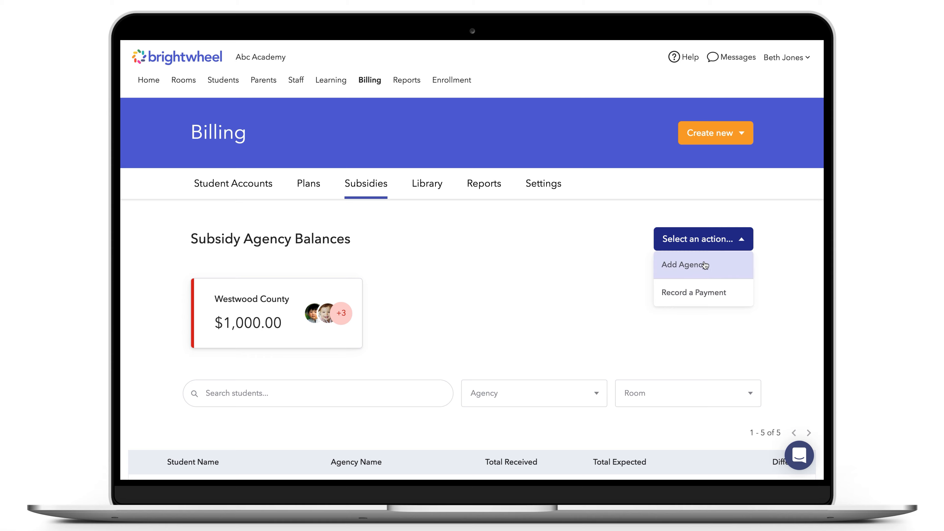
pyautogui.click(706, 293)
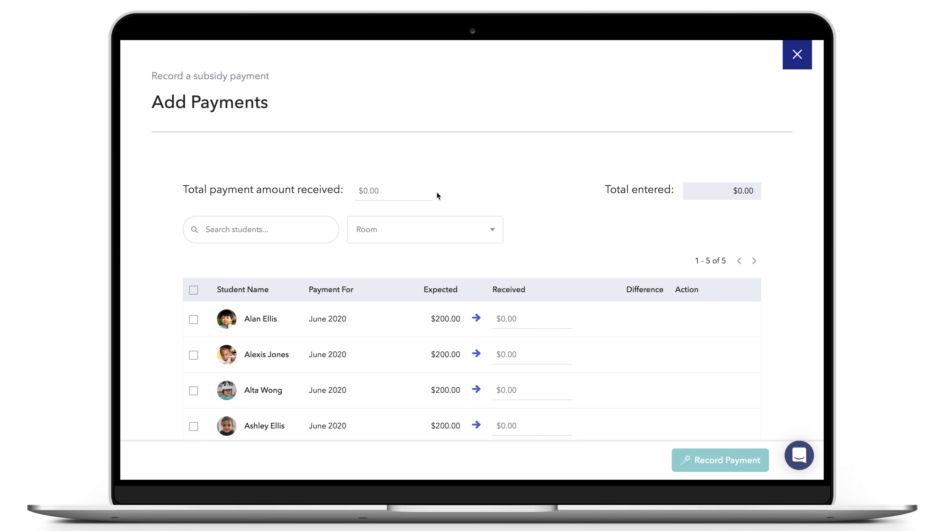
pyautogui.click(398, 191)
pyautogui.write('750')
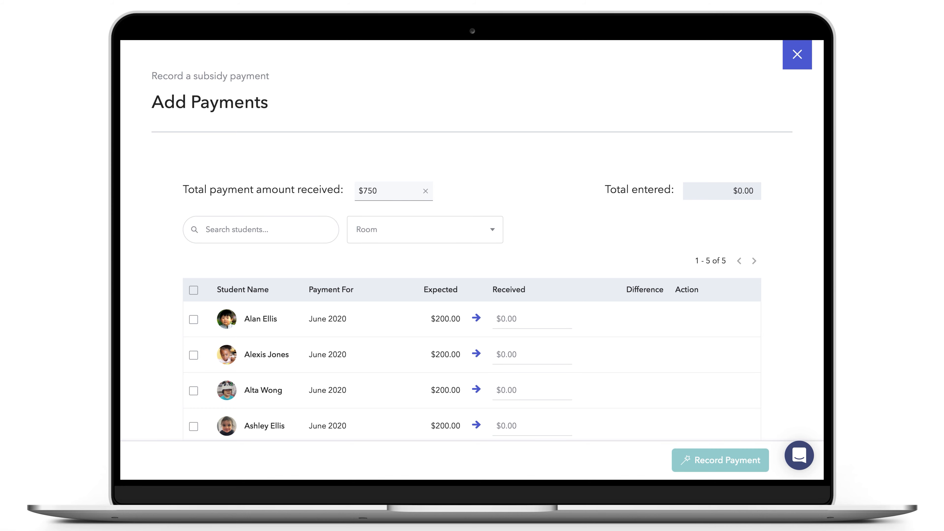
# Record $200 received for each of the first two students via Edit multiple
pyautogui.scroll(-3, 143, 321)
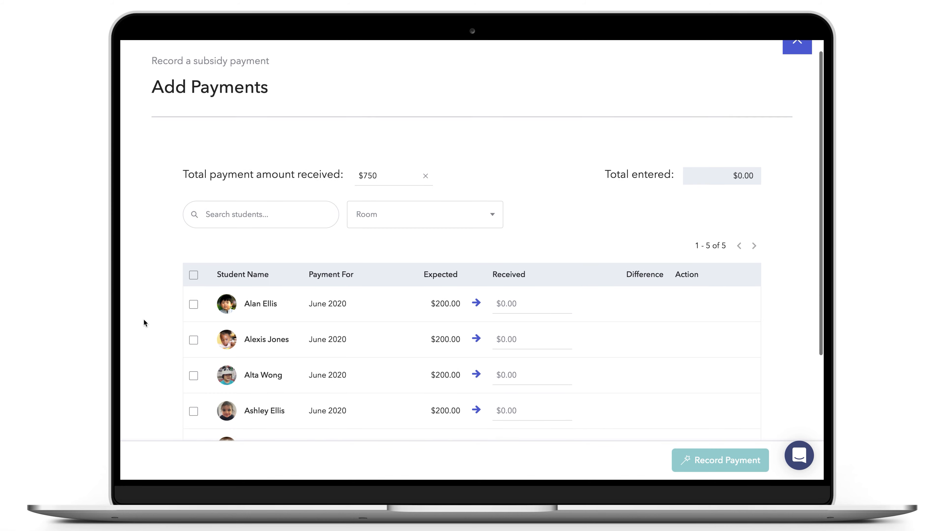
pyautogui.scroll(-2, 143, 320)
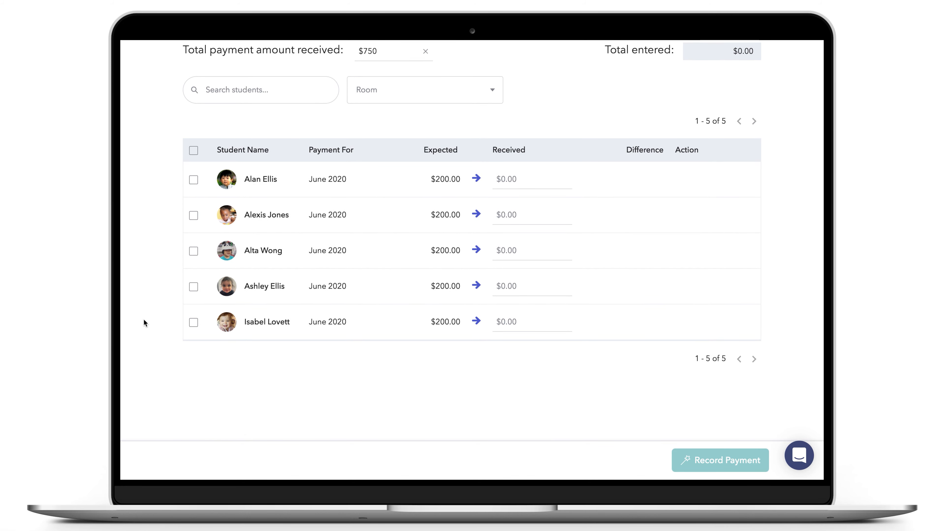
pyautogui.click(193, 179)
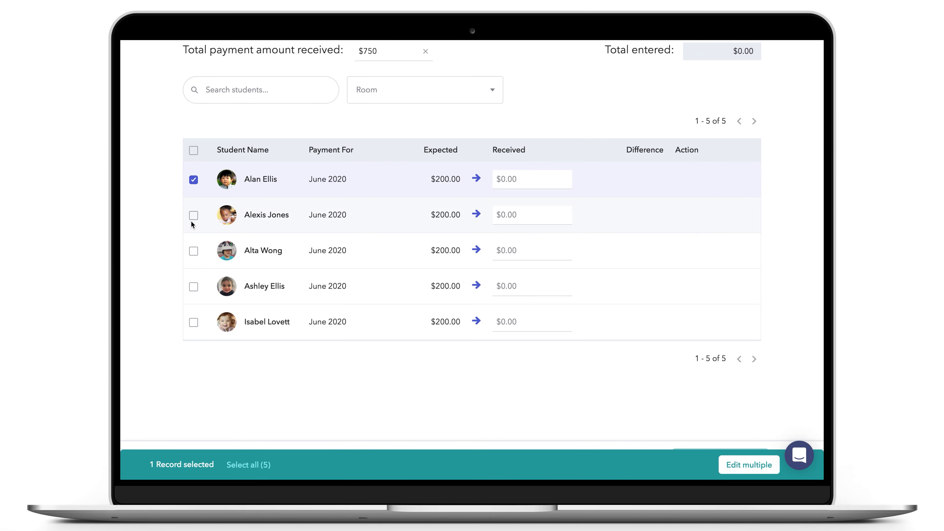
pyautogui.click(193, 215)
pyautogui.click(731, 466)
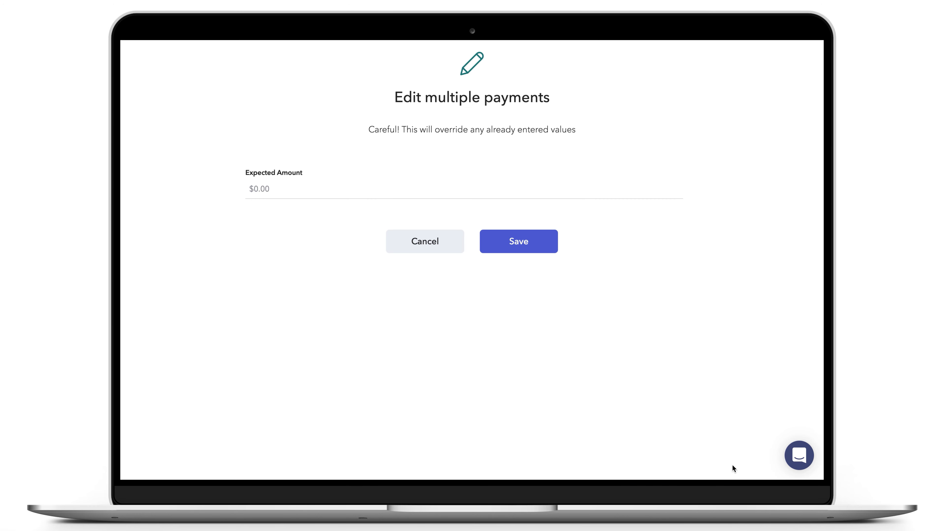
pyautogui.write('200')
pyautogui.click(515, 245)
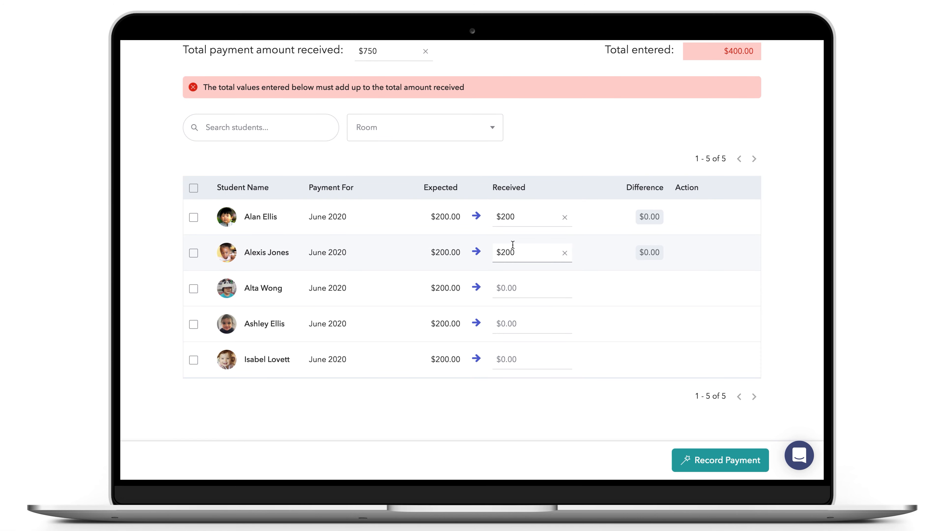
# Enter $100 received for the third student and accept the difference
pyautogui.click(515, 293)
pyautogui.write('100')
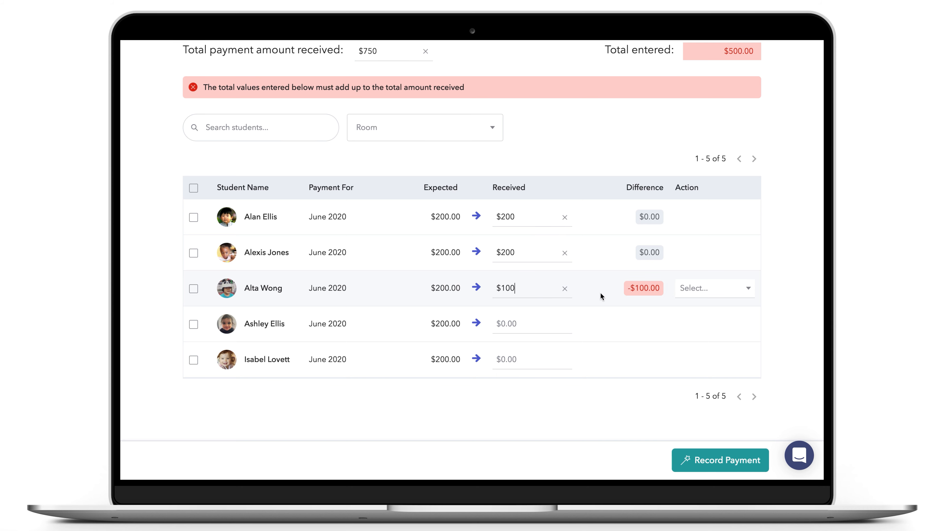
pyautogui.click(694, 293)
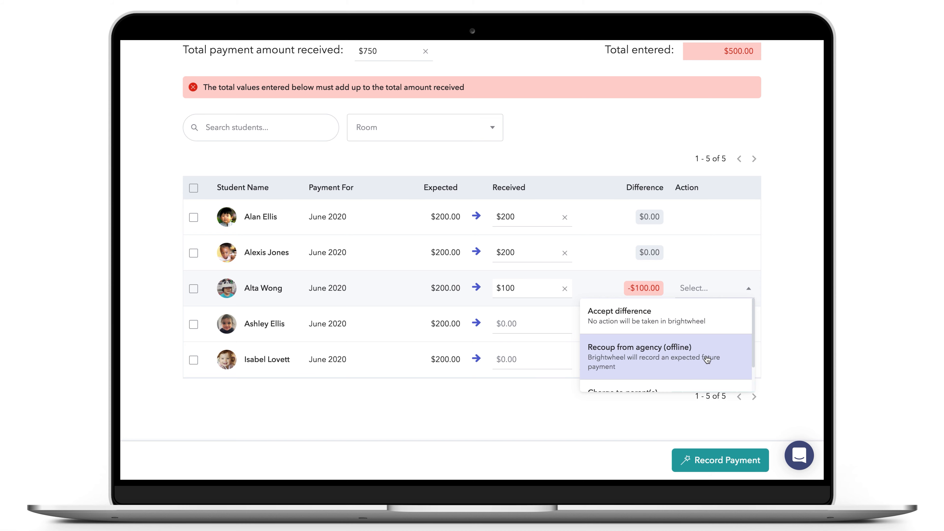
pyautogui.scroll(-2, 707, 359)
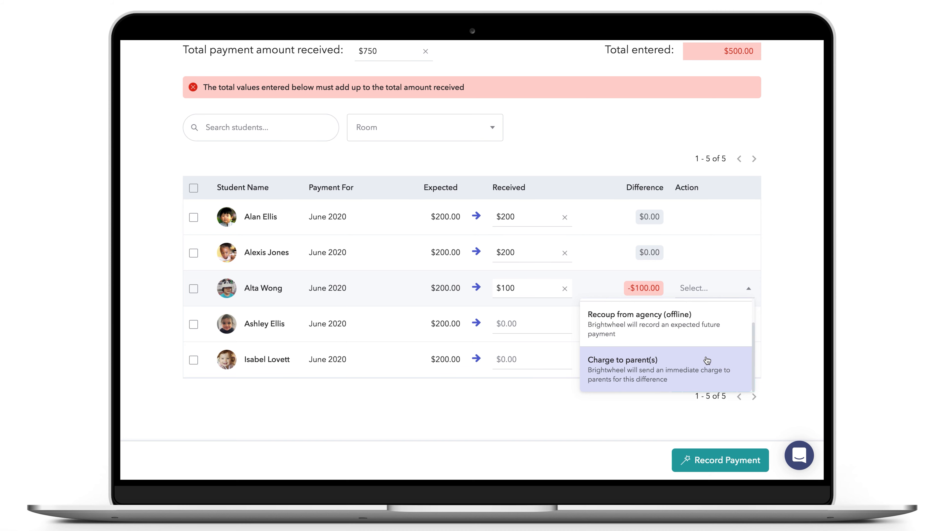
pyautogui.scroll(2, 707, 359)
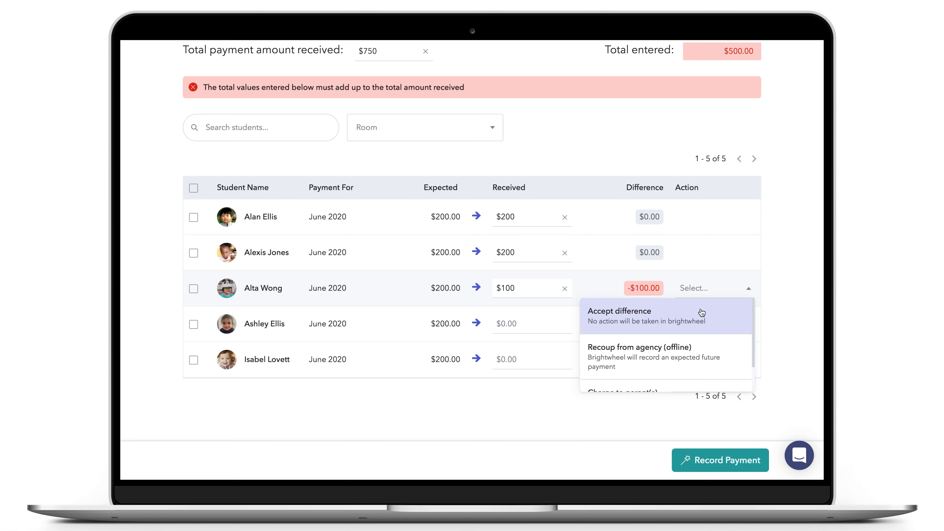
pyautogui.click(701, 312)
# Enter $150 for the fourth student and recoup the difference from the agency (offline)
pyautogui.click(528, 326)
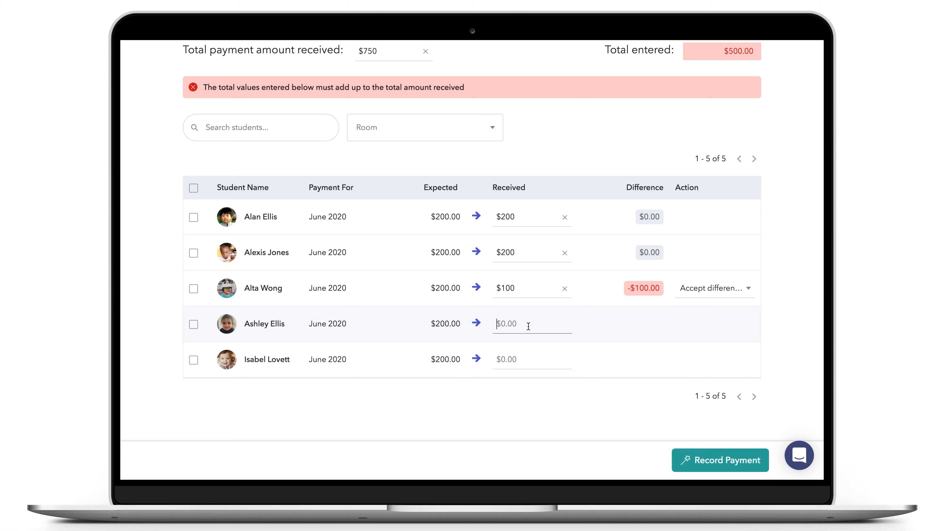
pyautogui.write('150')
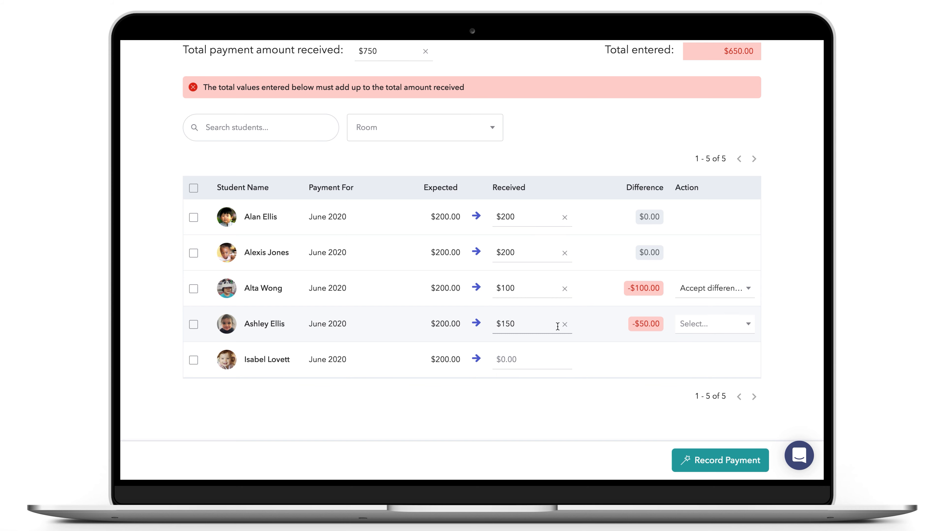
pyautogui.click(681, 329)
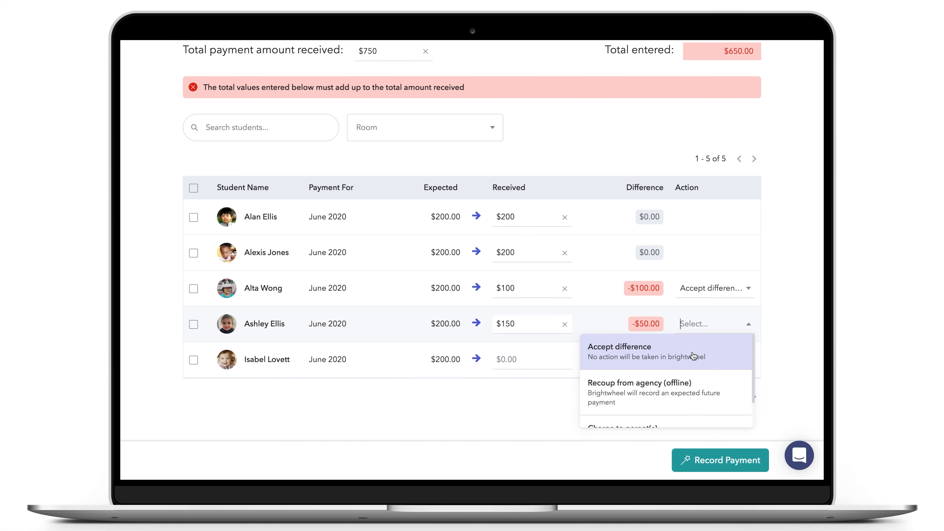
pyautogui.click(700, 402)
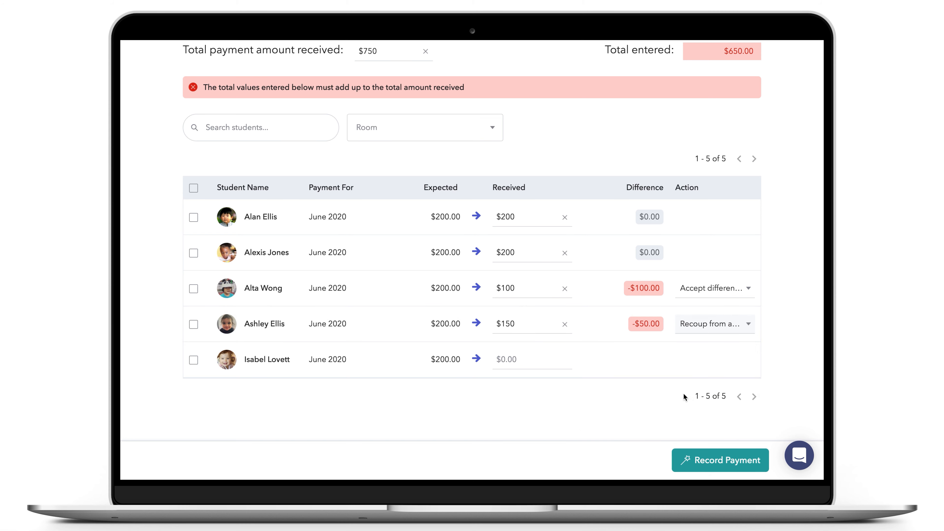
# Enter $100 for the fifth student and charge the difference to the parents
pyautogui.click(536, 363)
pyautogui.write('100')
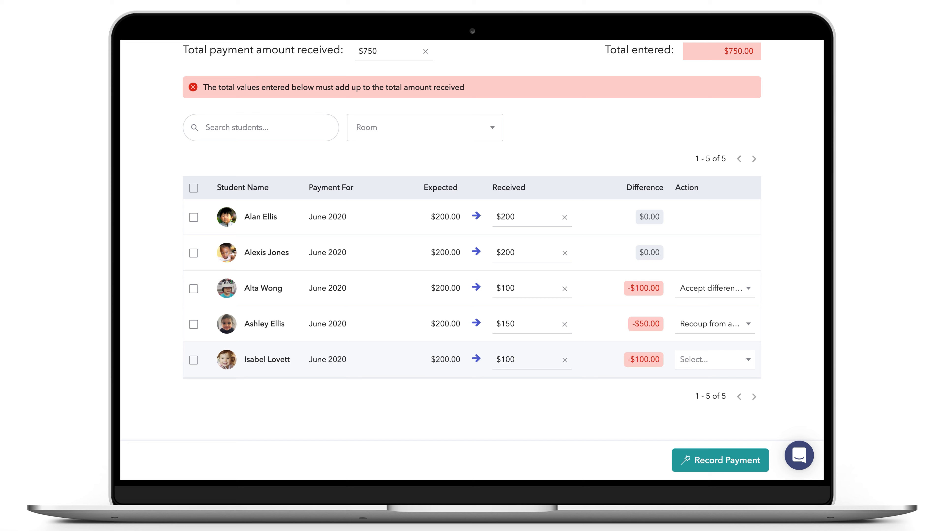
pyautogui.click(706, 360)
pyautogui.scroll(-1, 707, 430)
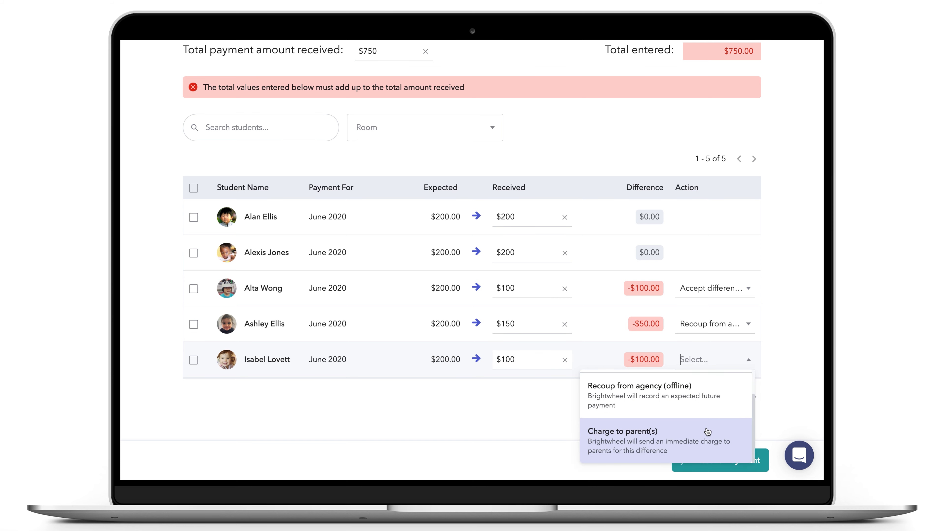
pyautogui.click(707, 431)
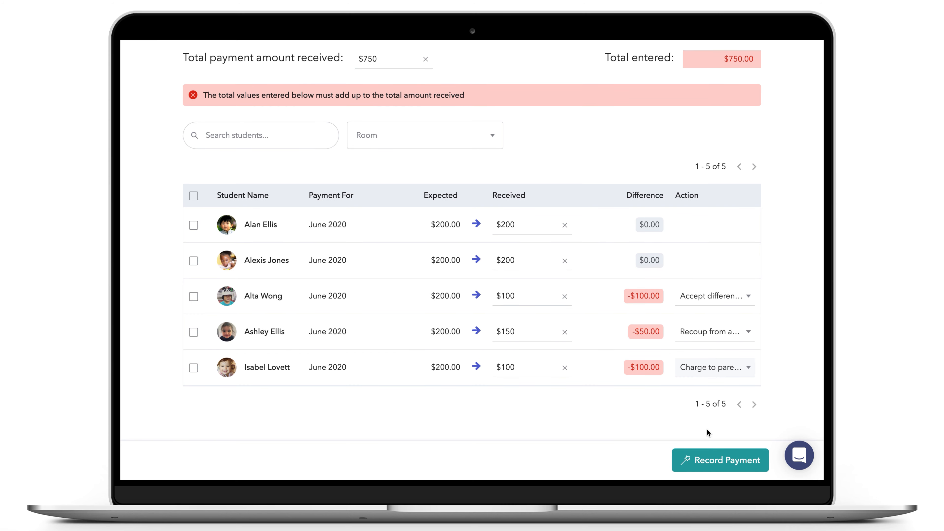
# Record the $750 payment and confirm the parent charges, leaving a $50.00 balance
pyautogui.click(721, 462)
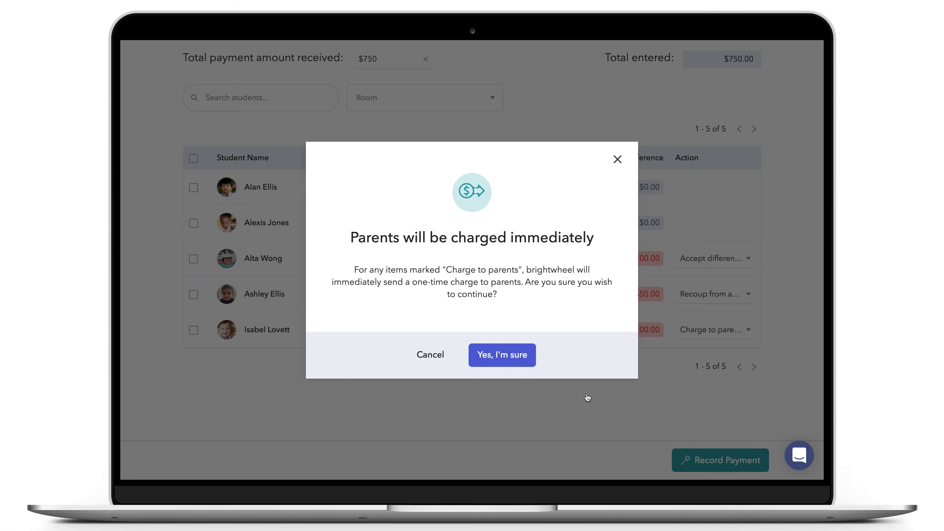
pyautogui.click(518, 360)
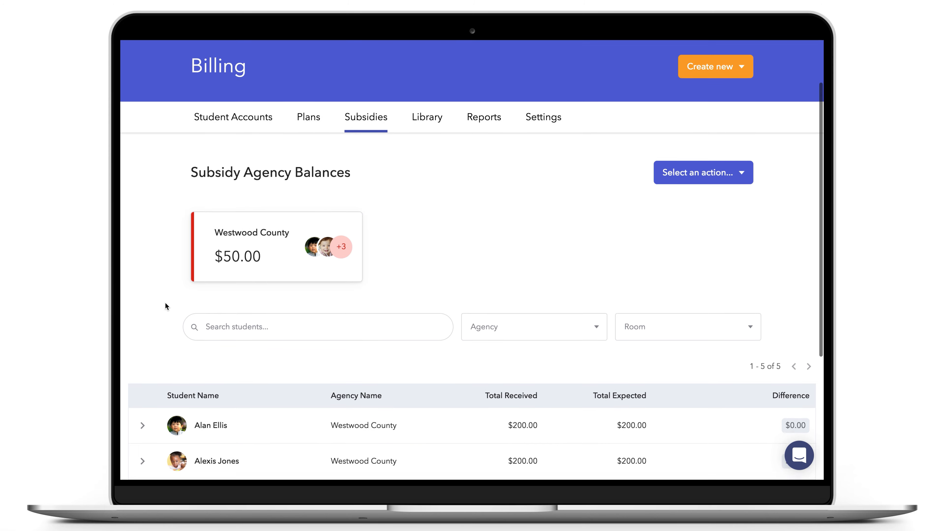
pyautogui.scroll(-5, 165, 302)
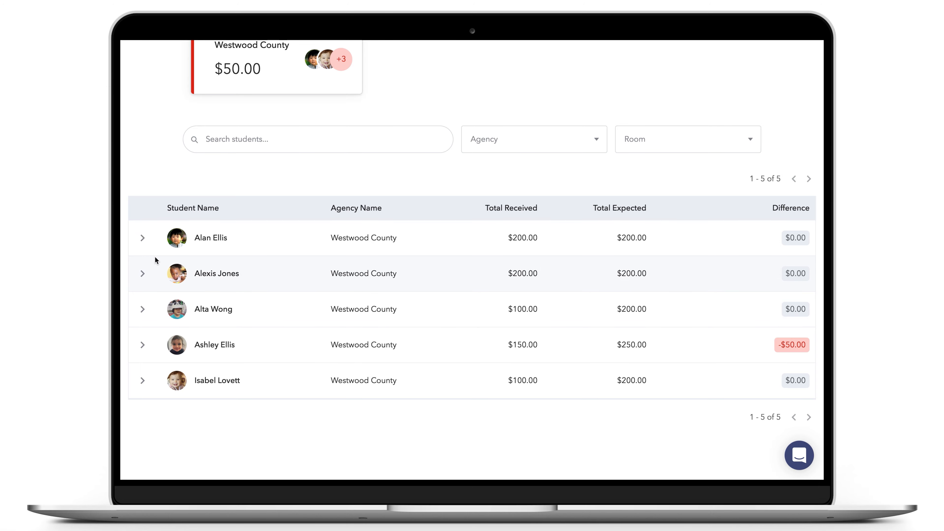
pyautogui.click(146, 243)
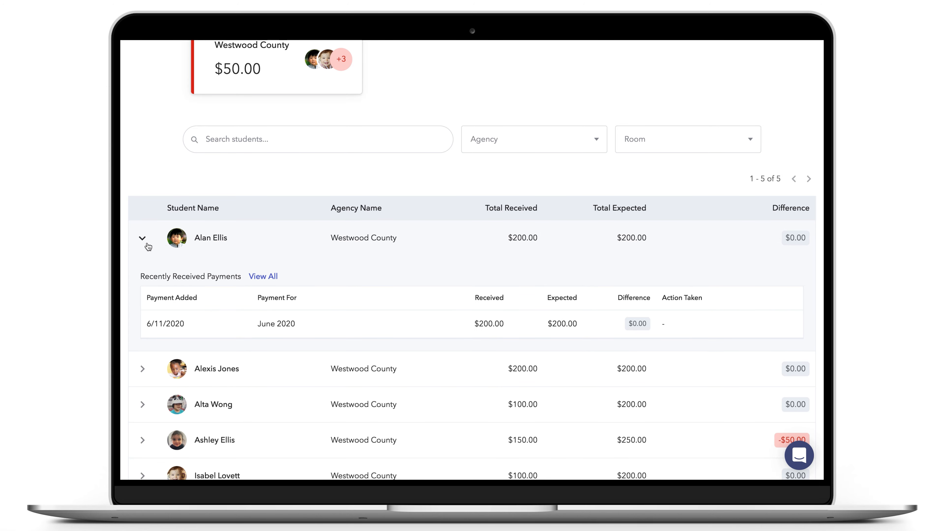
pyautogui.click(148, 246)
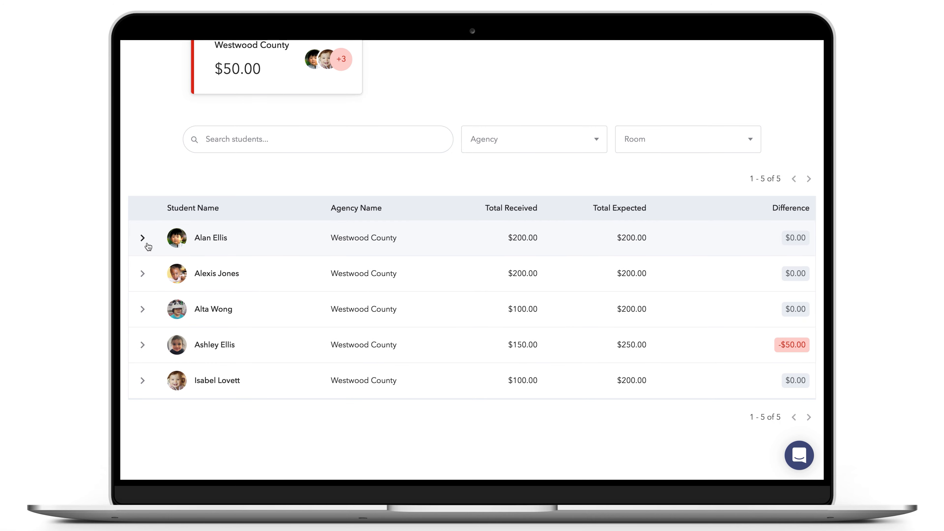
pyautogui.scroll(4, 148, 246)
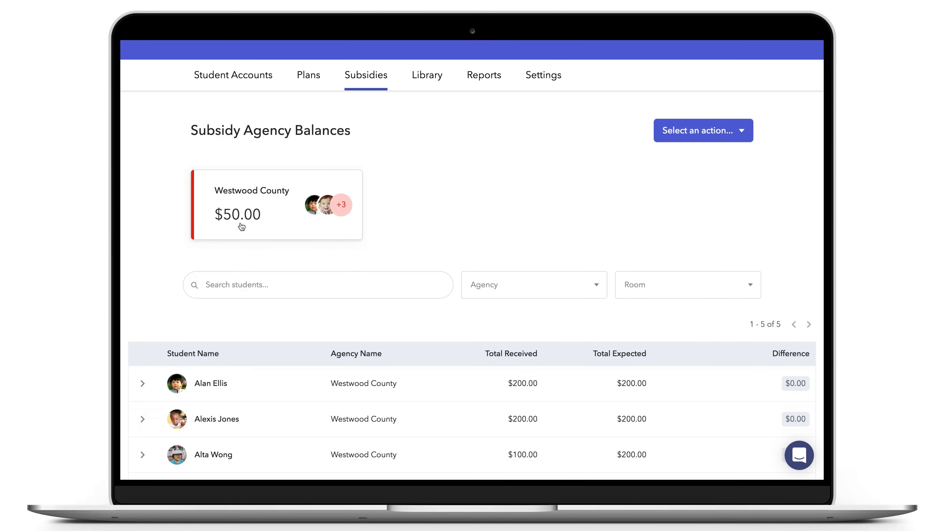
# Open Westwood County's agency page and review its $750.00 received of $1,050.00 expected
pyautogui.click(243, 227)
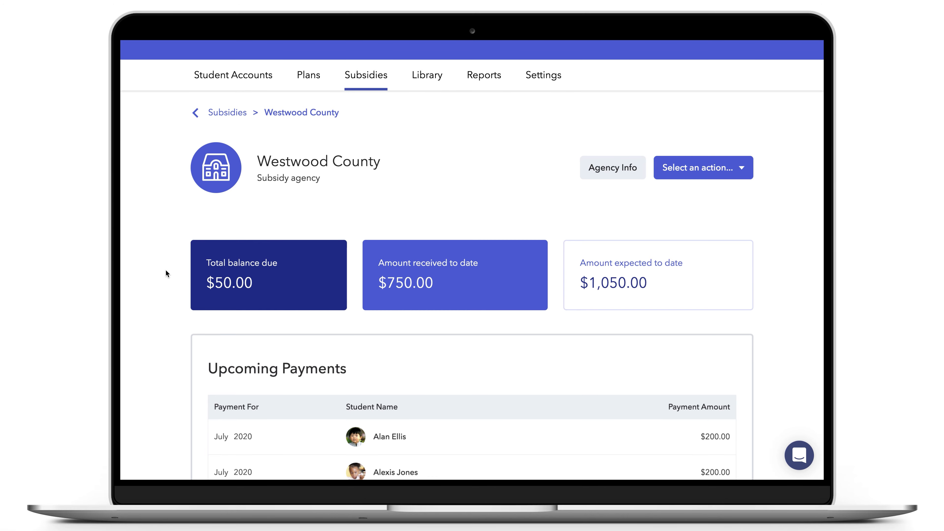
pyautogui.scroll(-5, 165, 273)
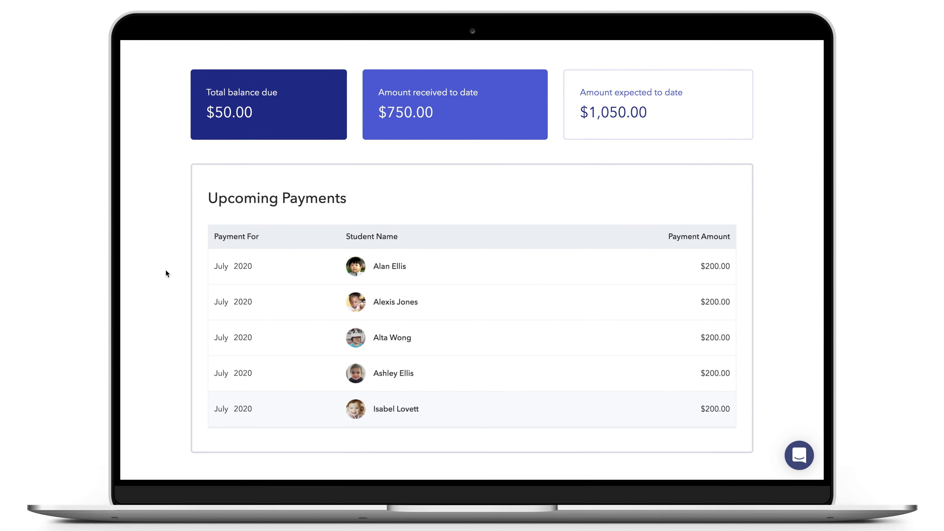
pyautogui.scroll(-10, 165, 270)
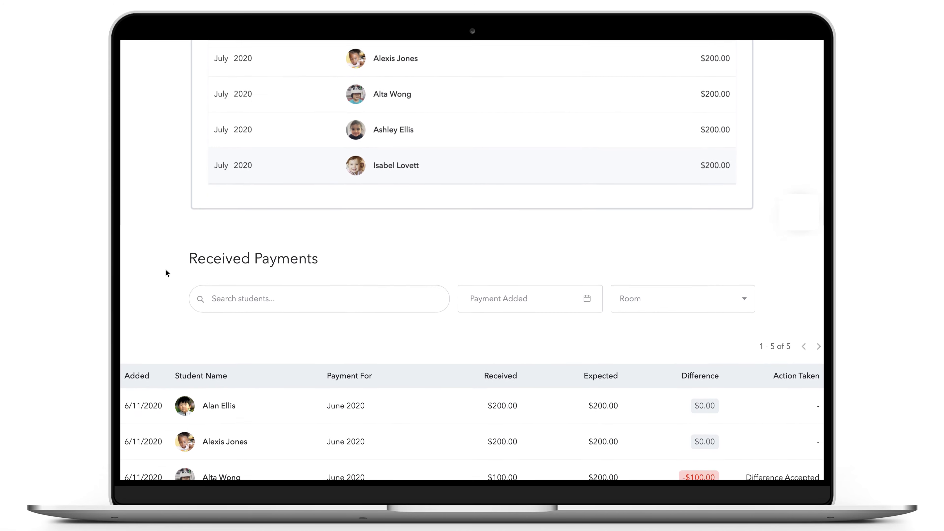